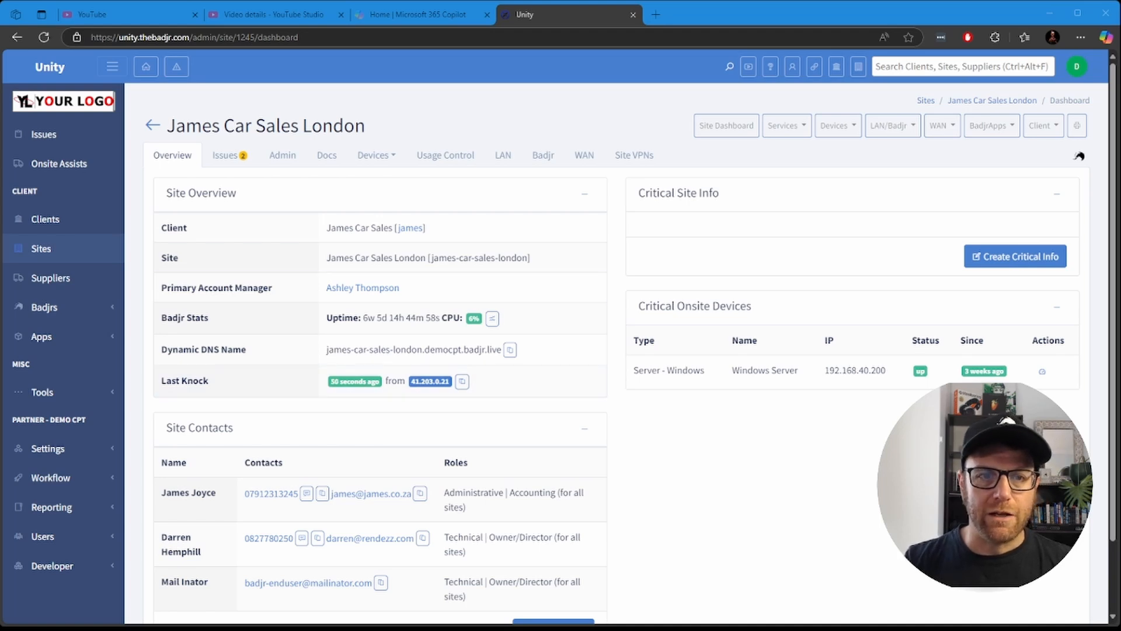
Step: Open the VPN users of the James Car Sales London site and start adding a personal VPN credential
left_click(377, 155)
left_click(392, 185)
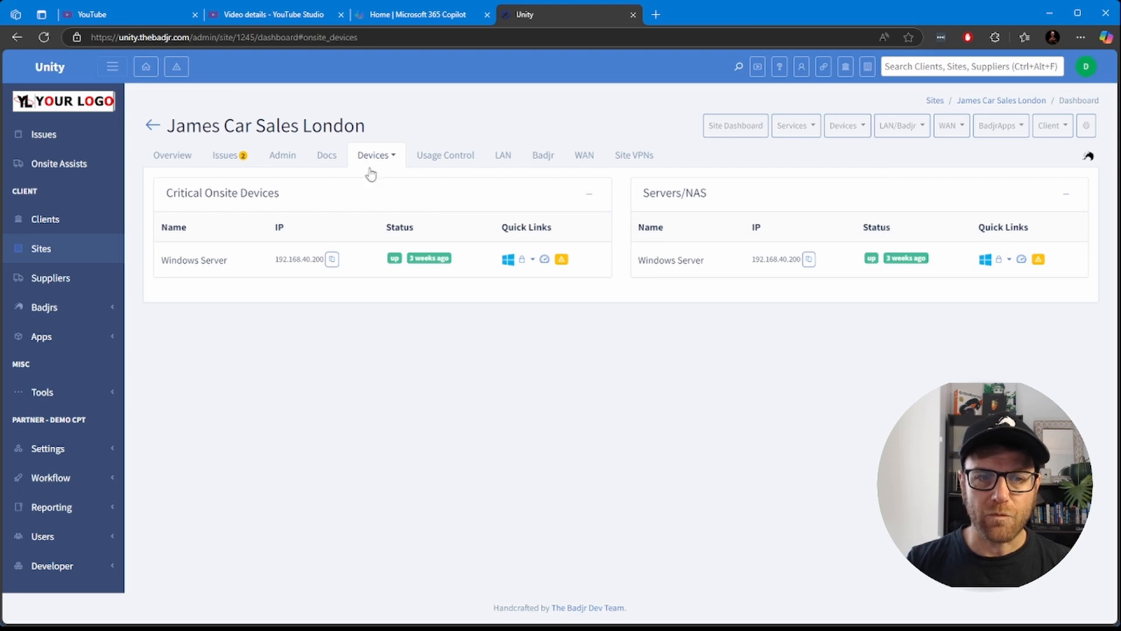
left_click(792, 121)
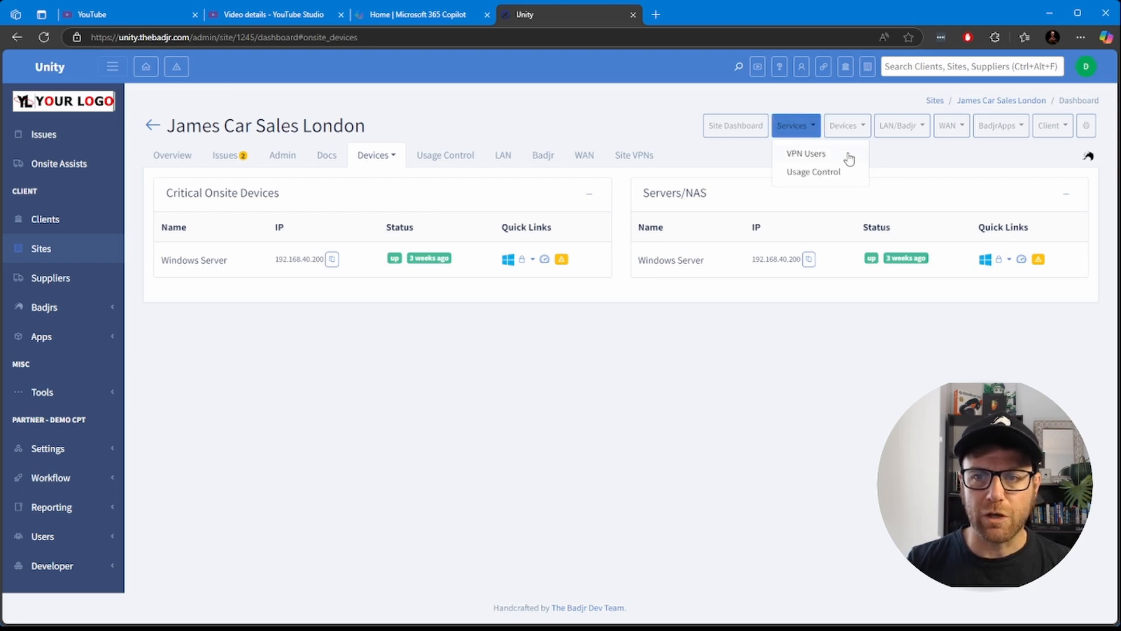
left_click(809, 153)
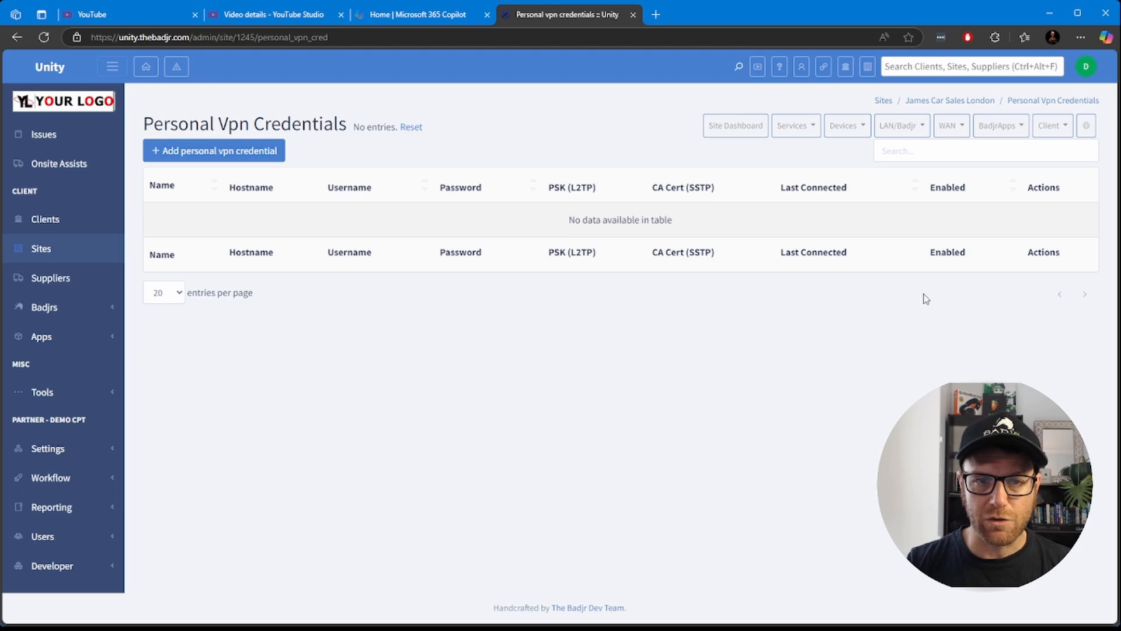
left_click(206, 150)
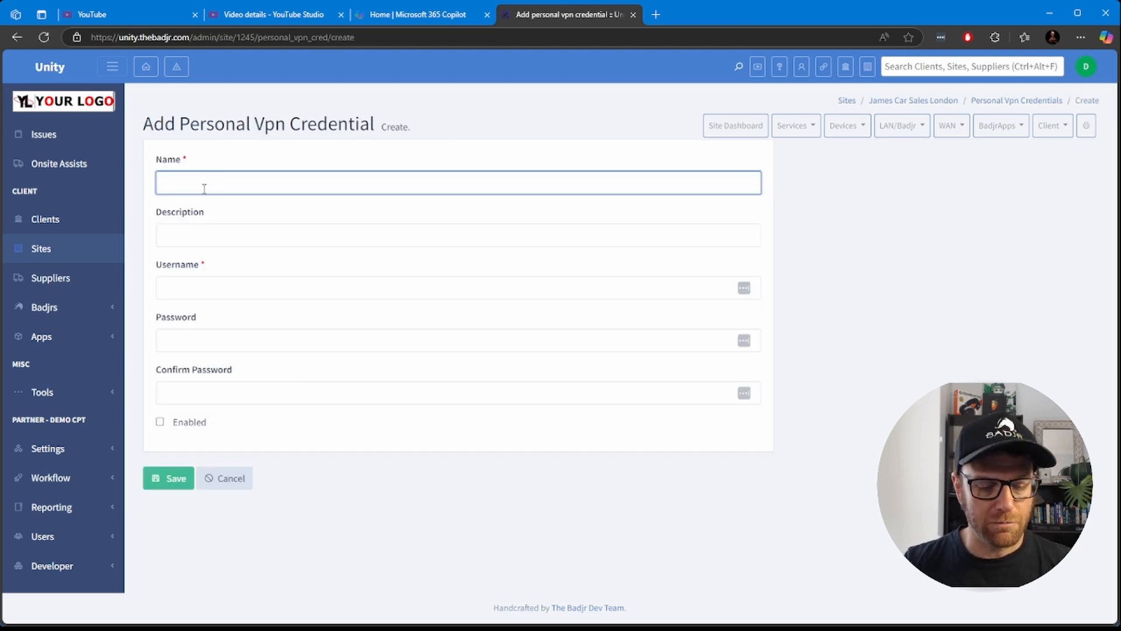
Step: Fill in the new VPN credential with the name Badjr Guy and the username badjrguy
type("Badjr H")
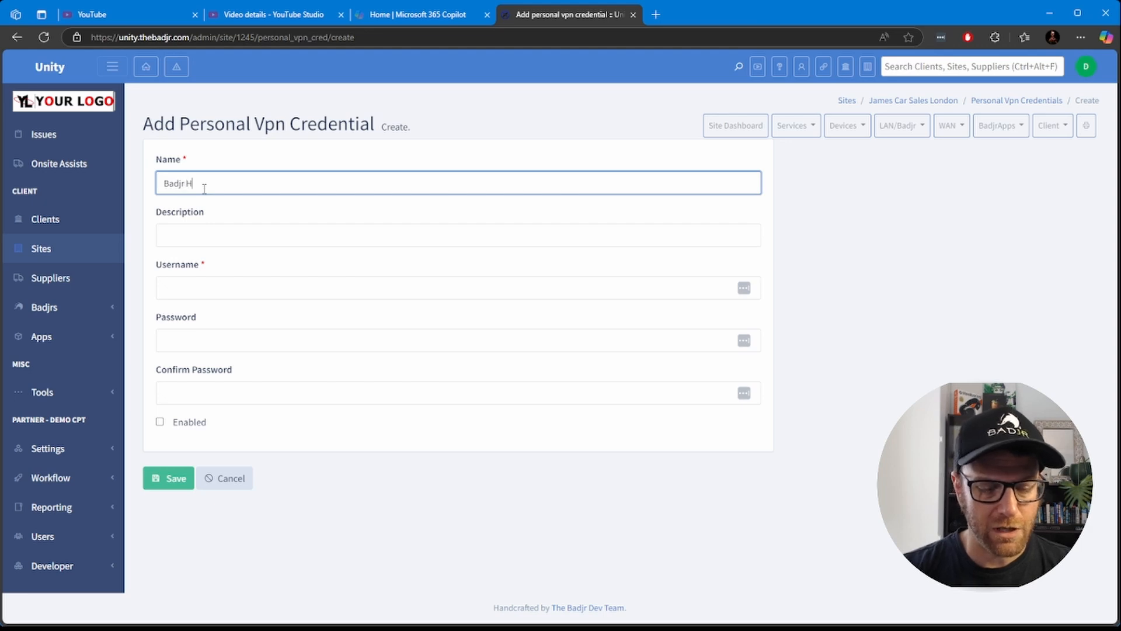
key("BackSpace")
type("GUy")
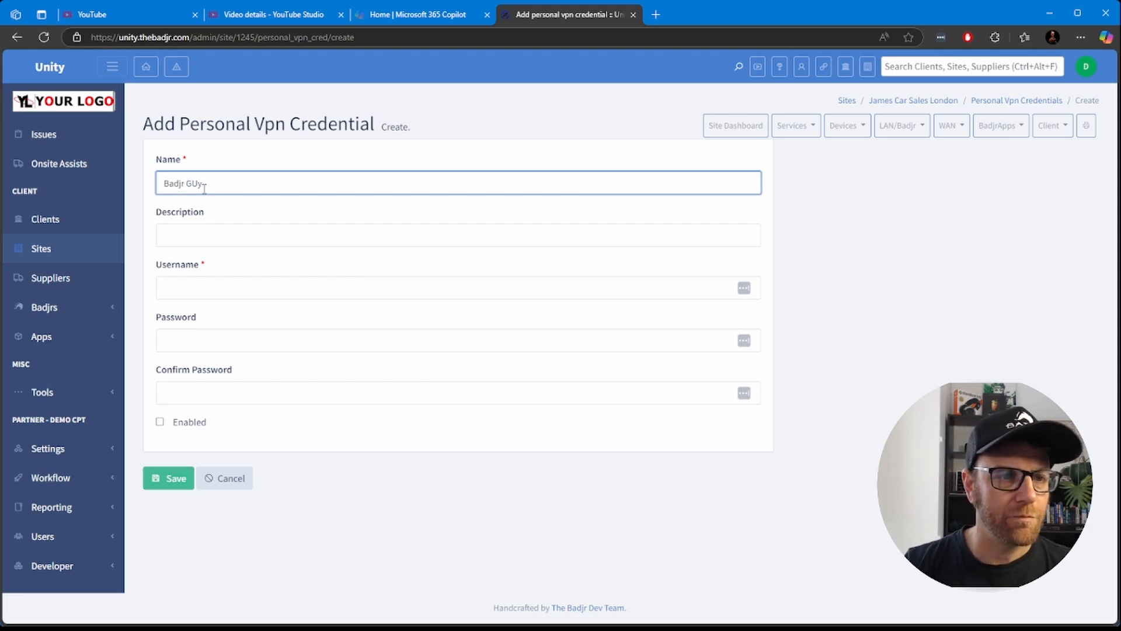
left_click(221, 236)
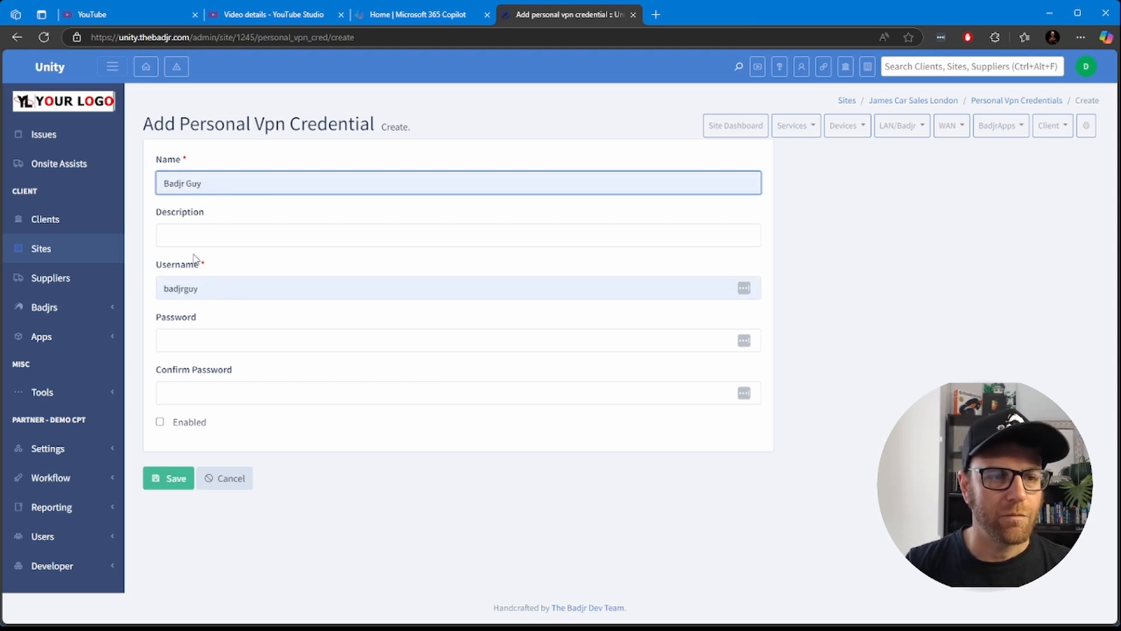
left_click(215, 290)
double_click(215, 290)
Step: Enter and confirm the account password for the VPN credential, and save it as enabled
left_click(217, 340)
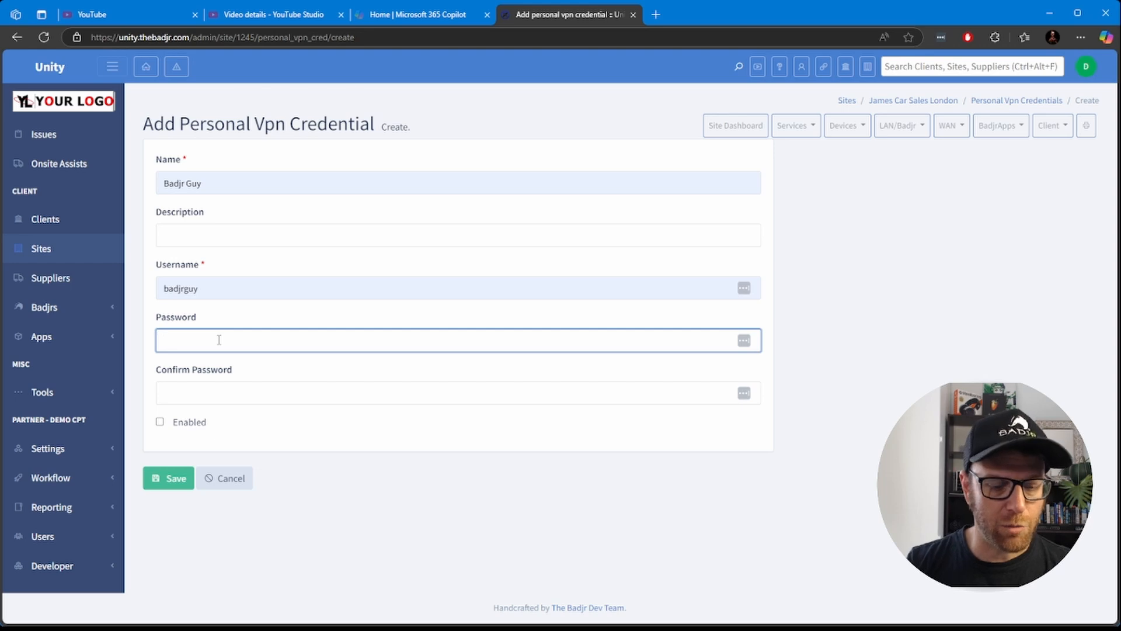
type("•••••")
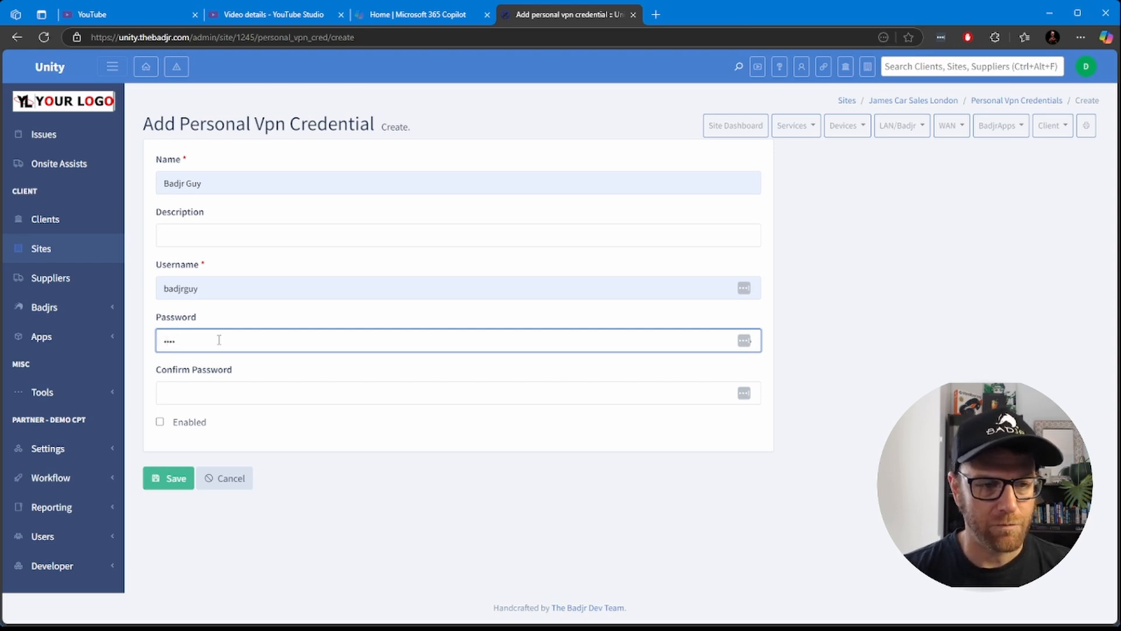
key("BackSpace")
key("BackSpace")
key("BackSpace")
key("BackSpace")
key("BackSpace")
type("•••")
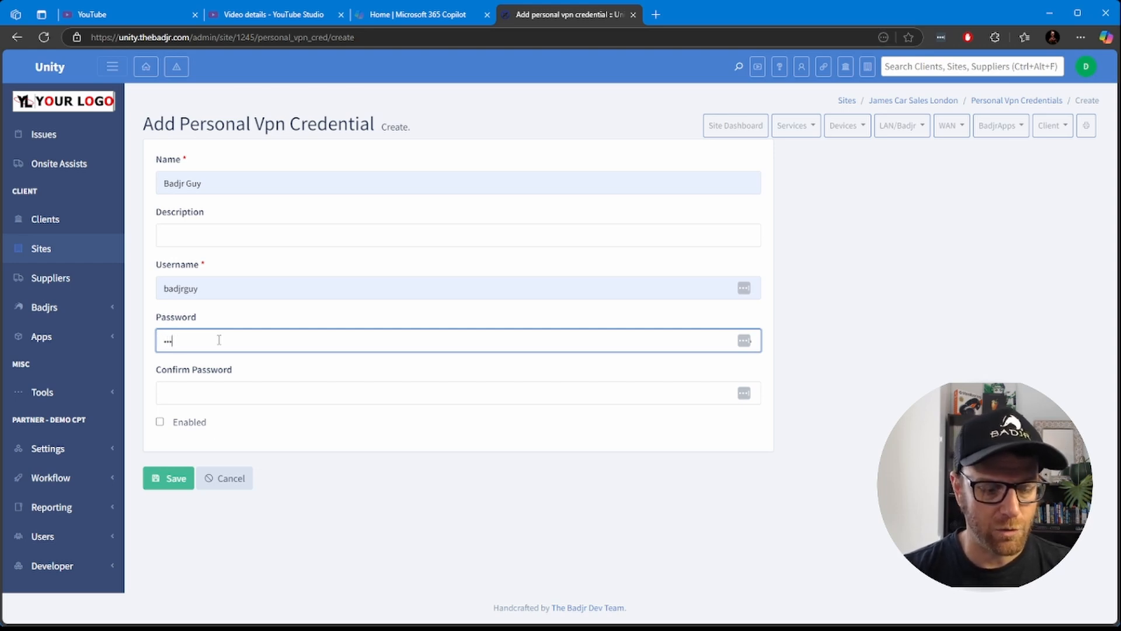
type("••••••••")
key("Tab")
type("•")
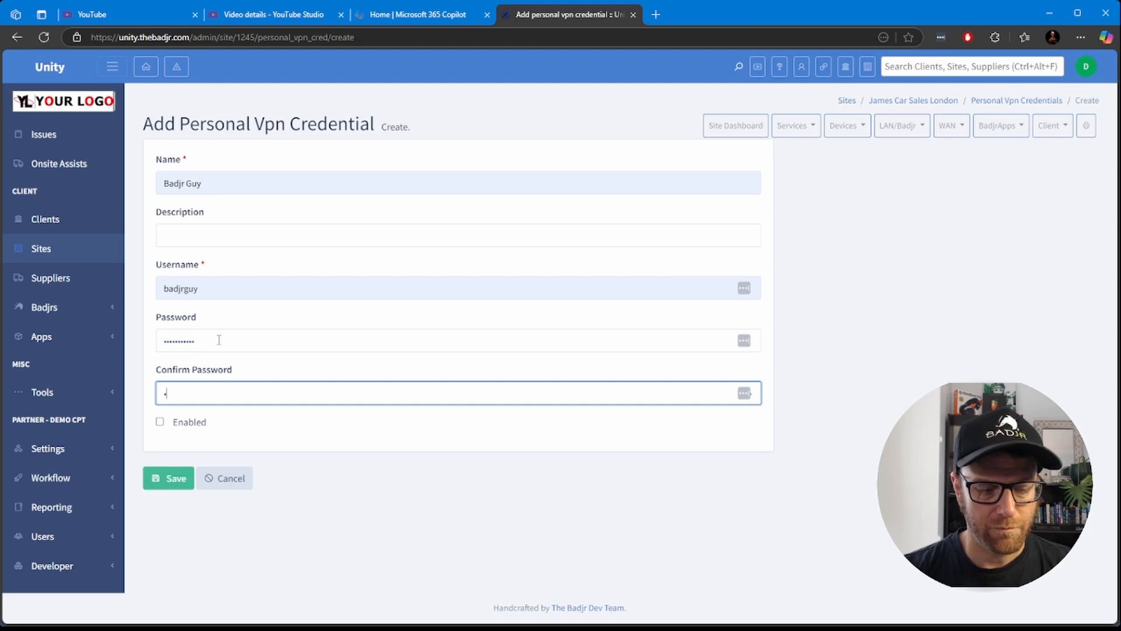
type("••••••••••")
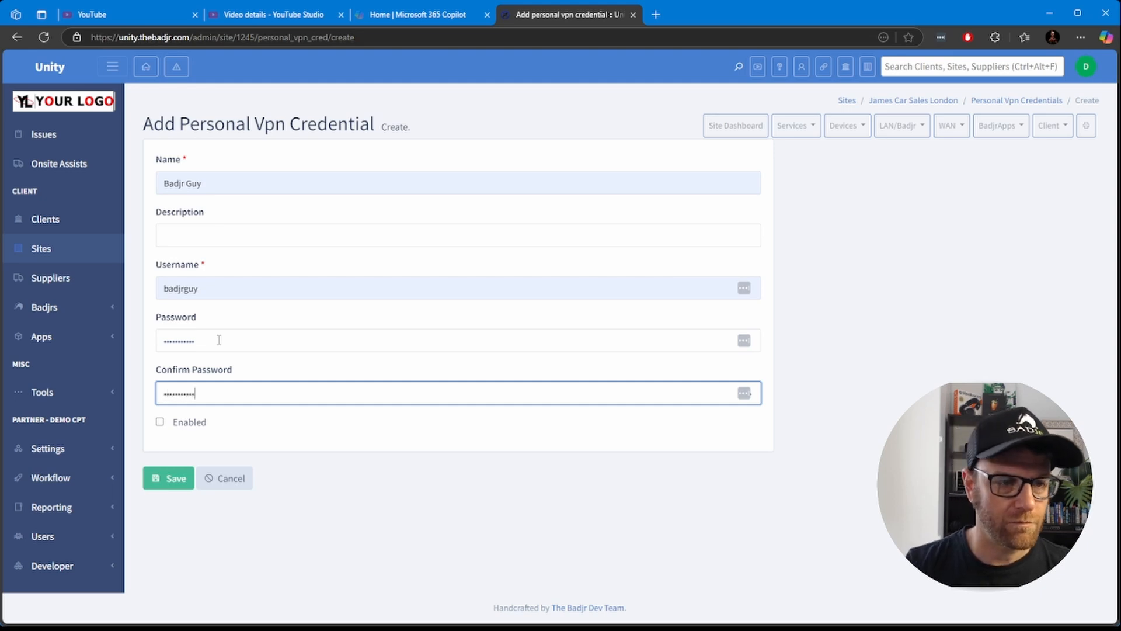
left_click(193, 428)
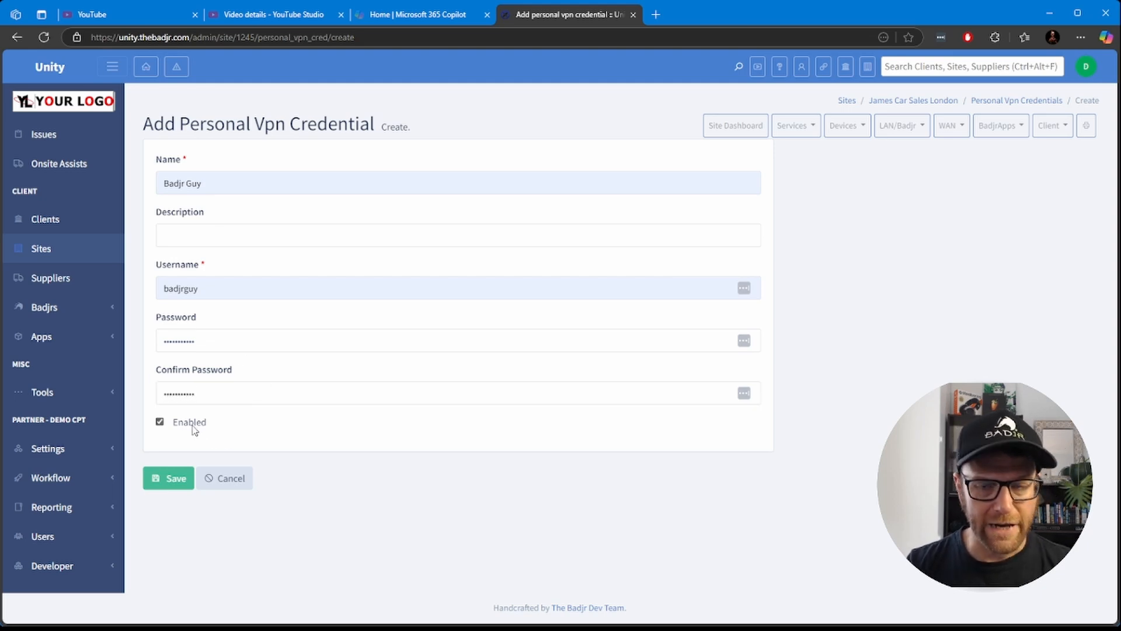
left_click(165, 478)
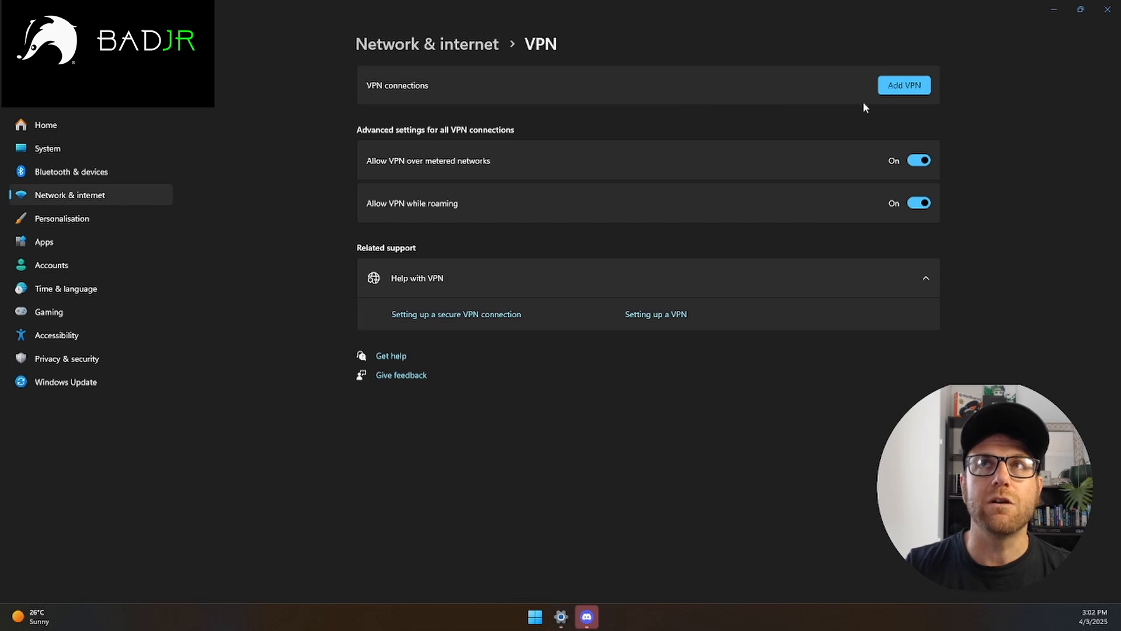
Step: In Windows VPN settings, add a Windows (built-in) connection with james-car-sales-london.democpt.badjr.live as both connection name and server address
left_click(904, 85)
left_click(524, 144)
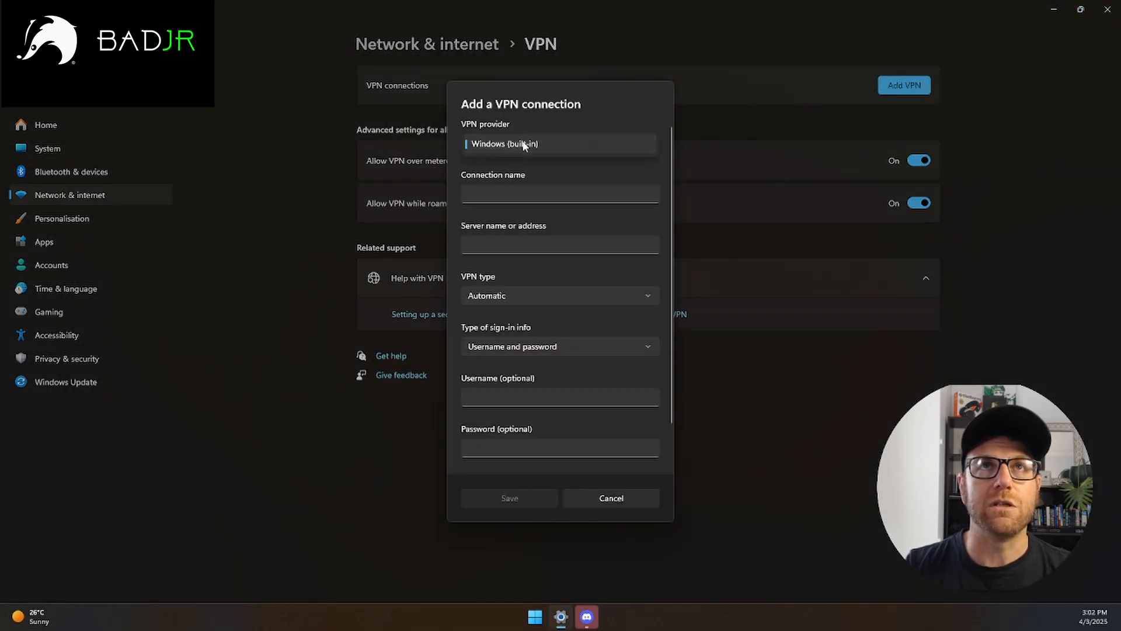
left_click(507, 188)
left_click(504, 192)
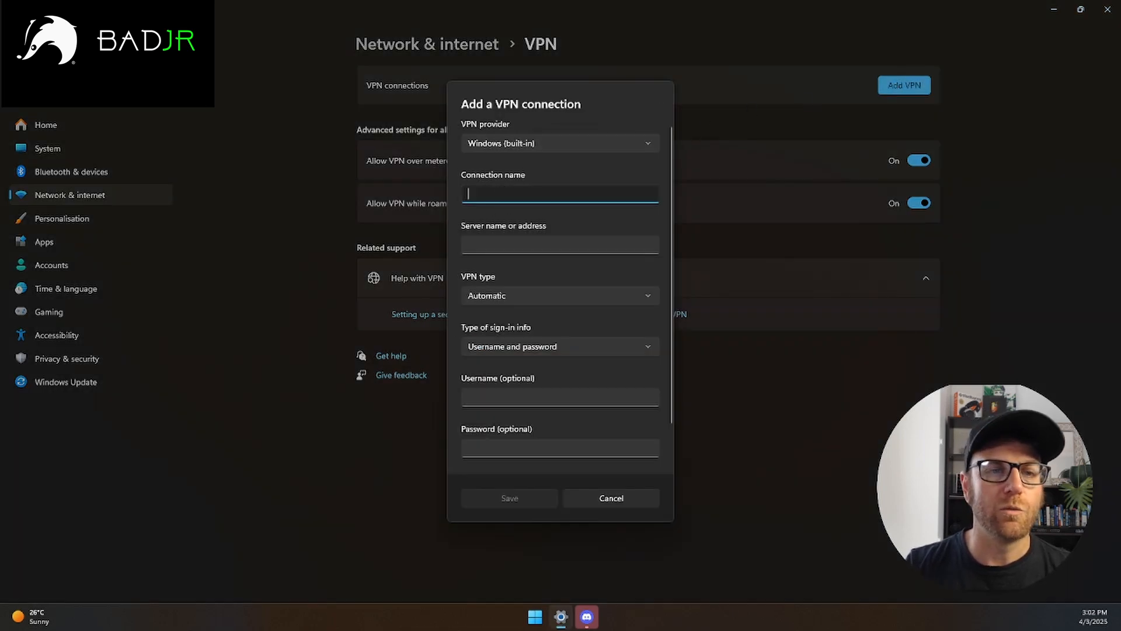
left_click(486, 196)
type("james-car-sales-london.democpt.badjr.live")
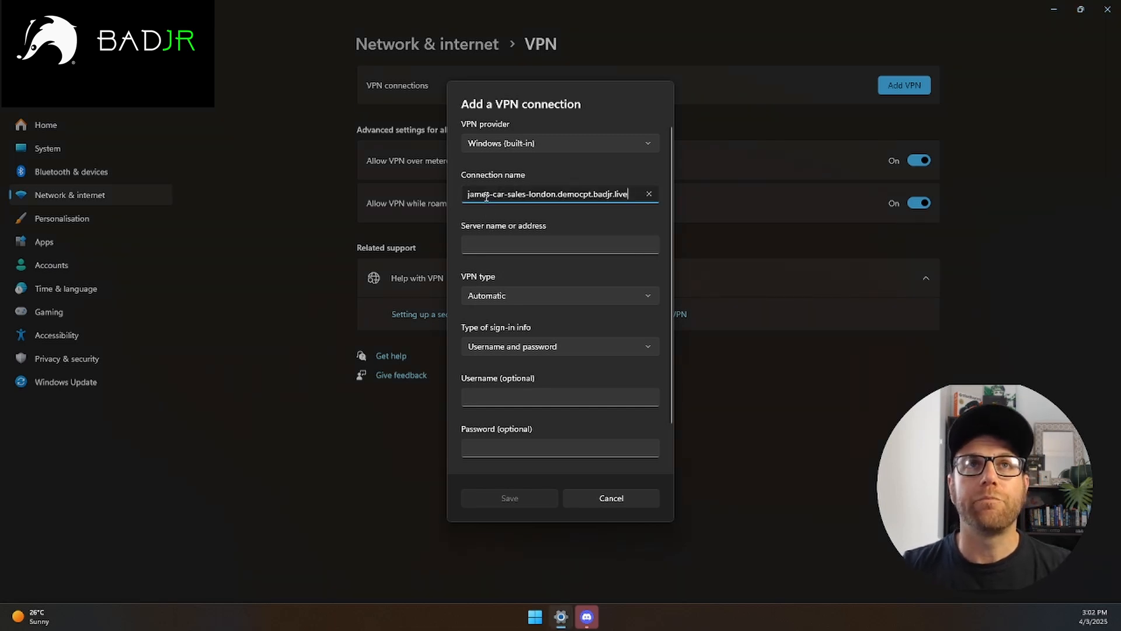
left_click(501, 248)
type("james-car-sales-london.democpt.badjr.live")
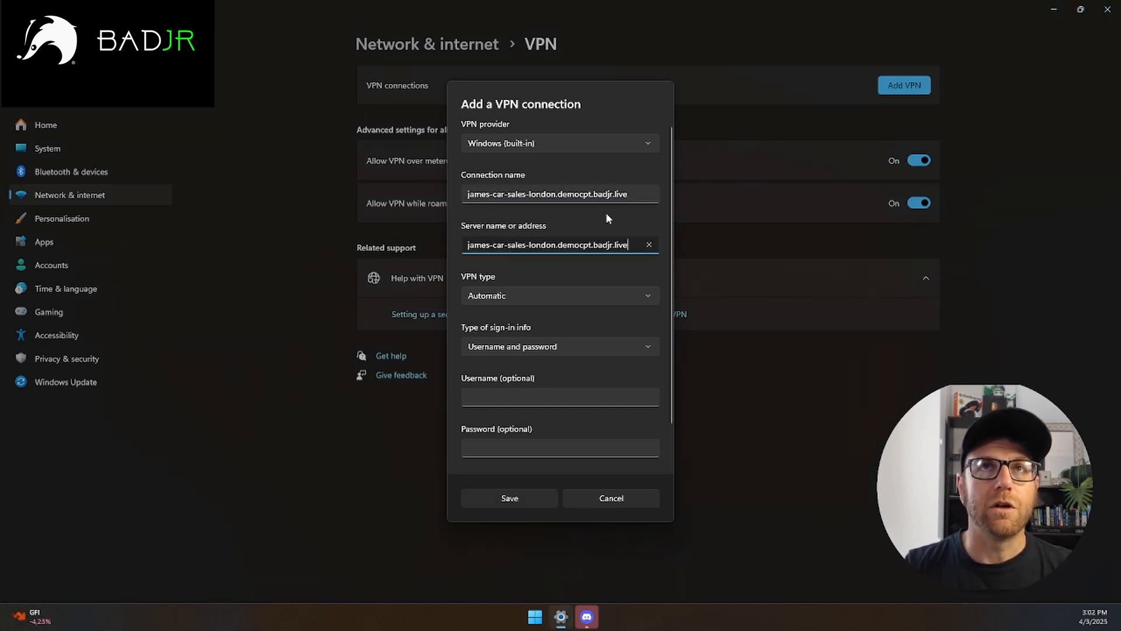
Step: Replace the connection name with James Cars London
left_click_drag(629, 193, 442, 196)
type("Ja")
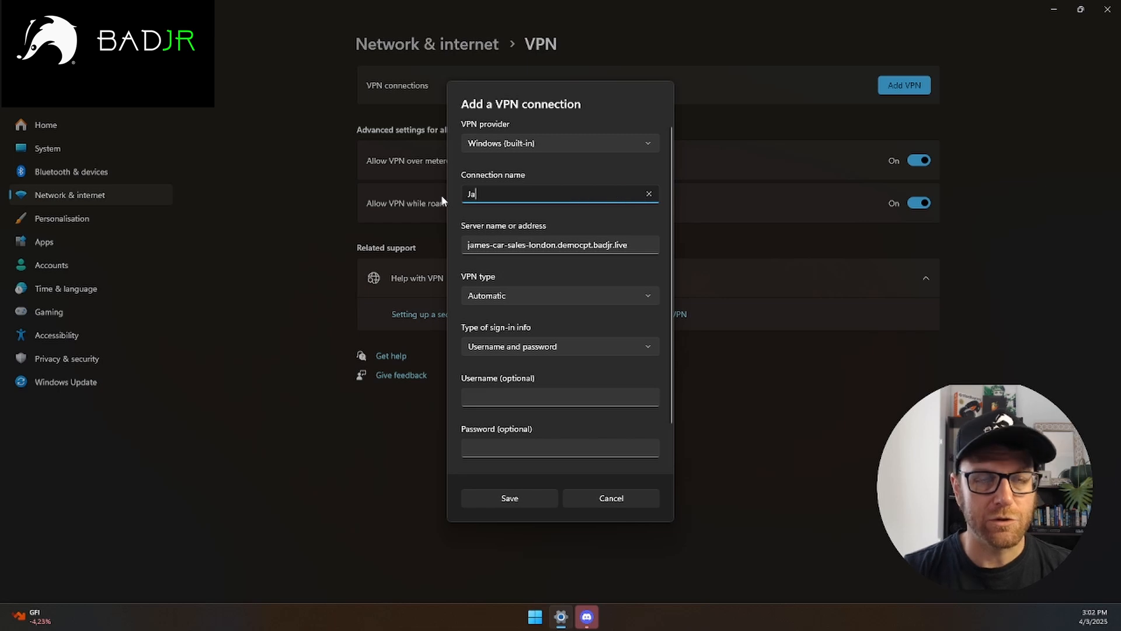
type("mes Cars")
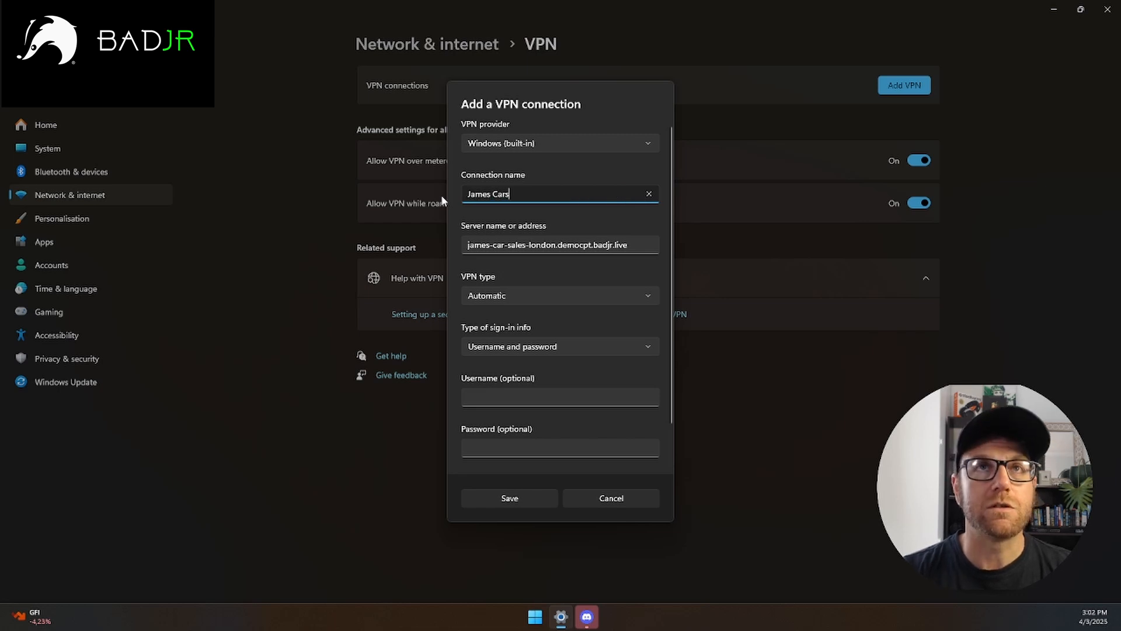
type(" London")
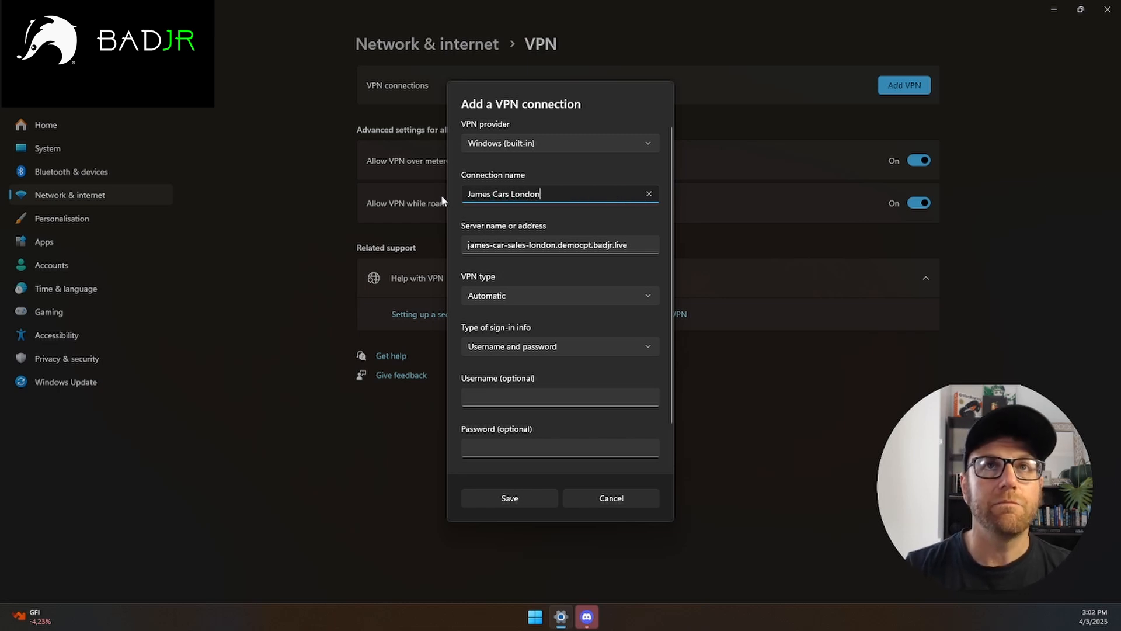
Step: Try Point to Point Tunnelling Protocol (PPTP) as the connection's VPN type
left_click(530, 300)
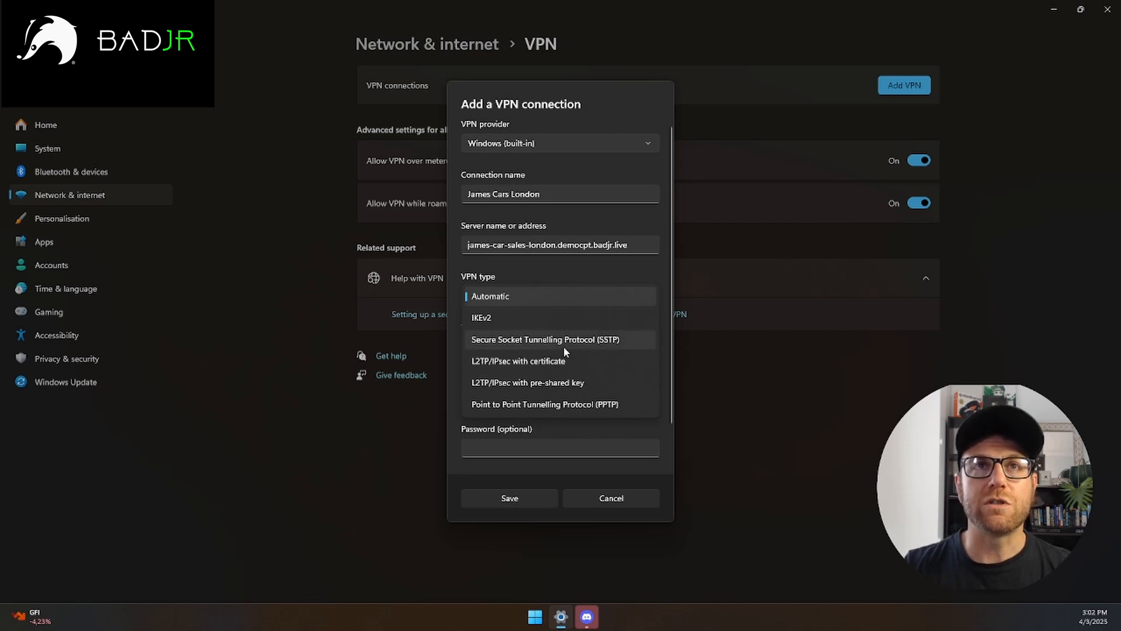
left_click(497, 297)
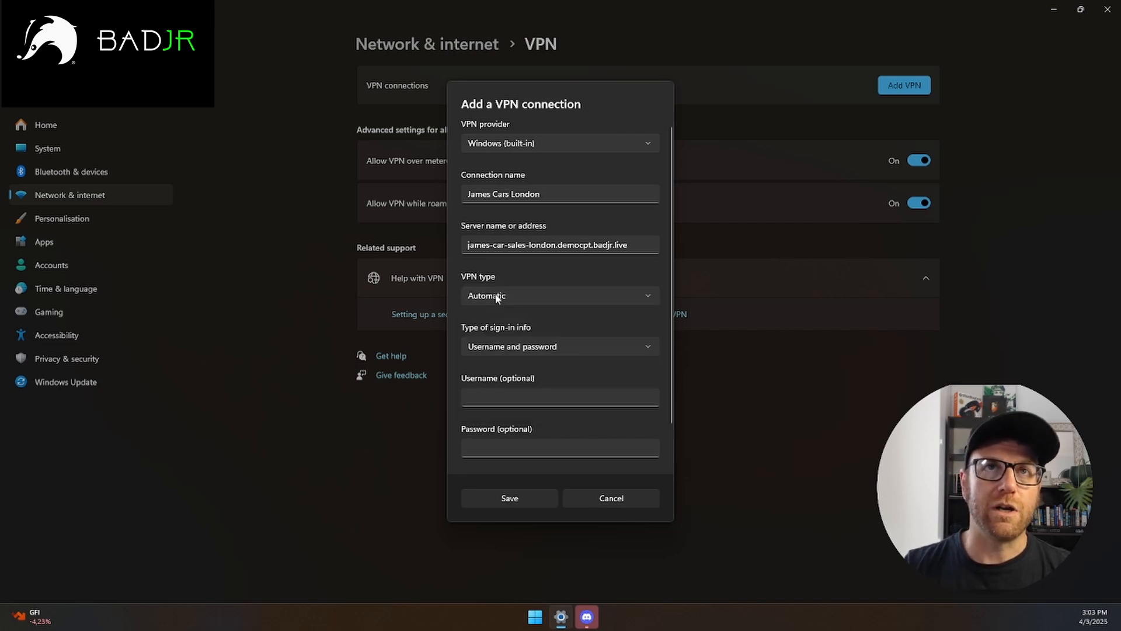
left_click(497, 297)
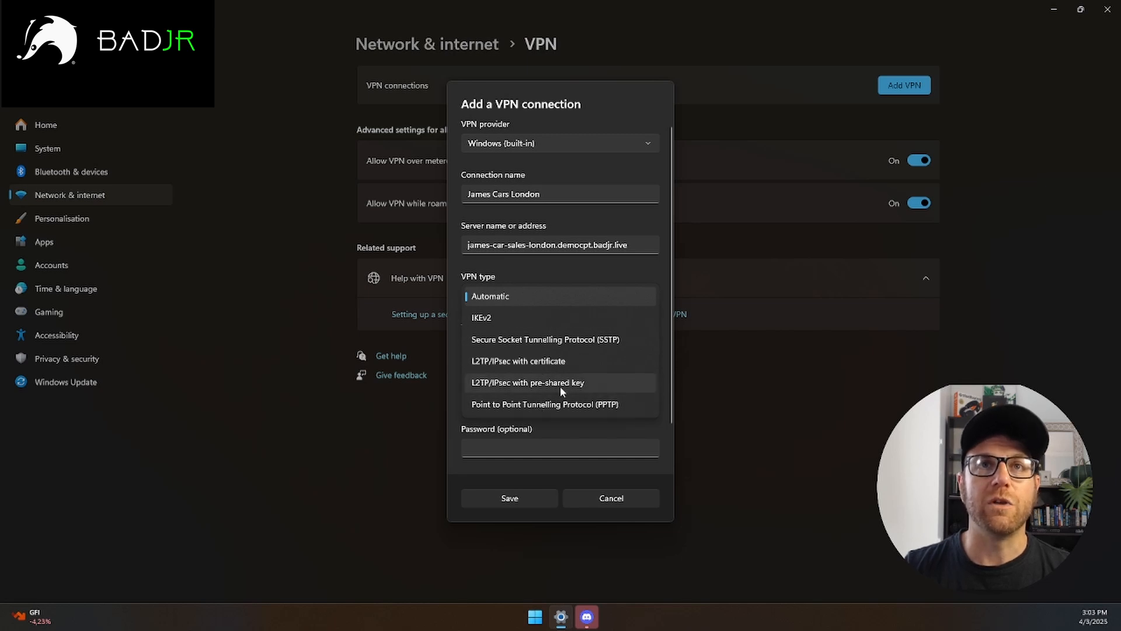
left_click(560, 404)
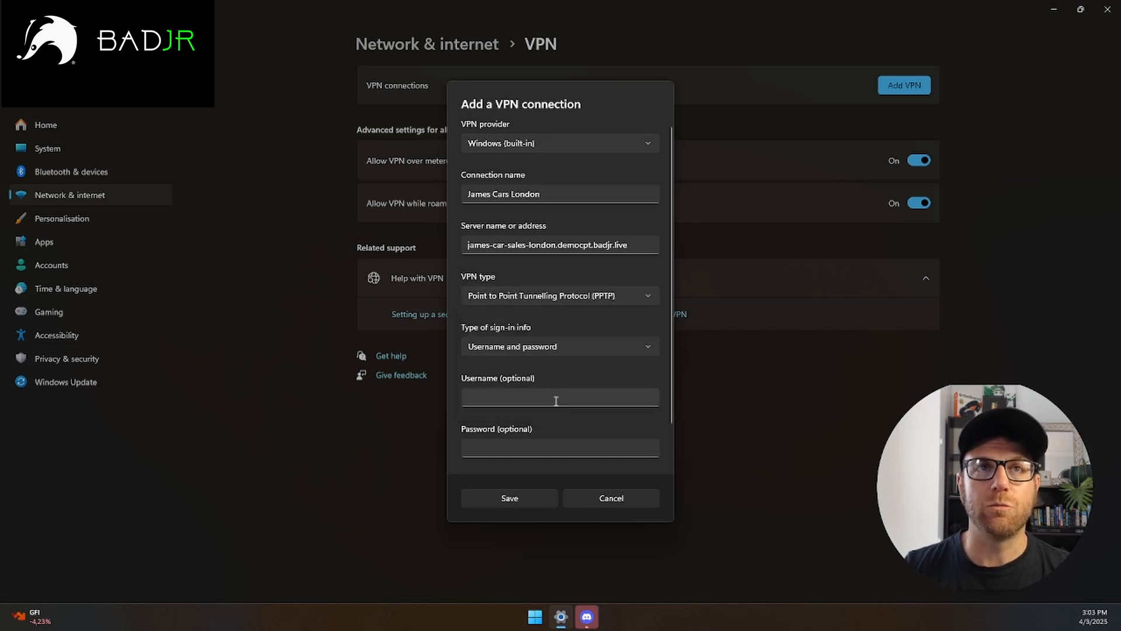
scroll(543, 409, "down", 1)
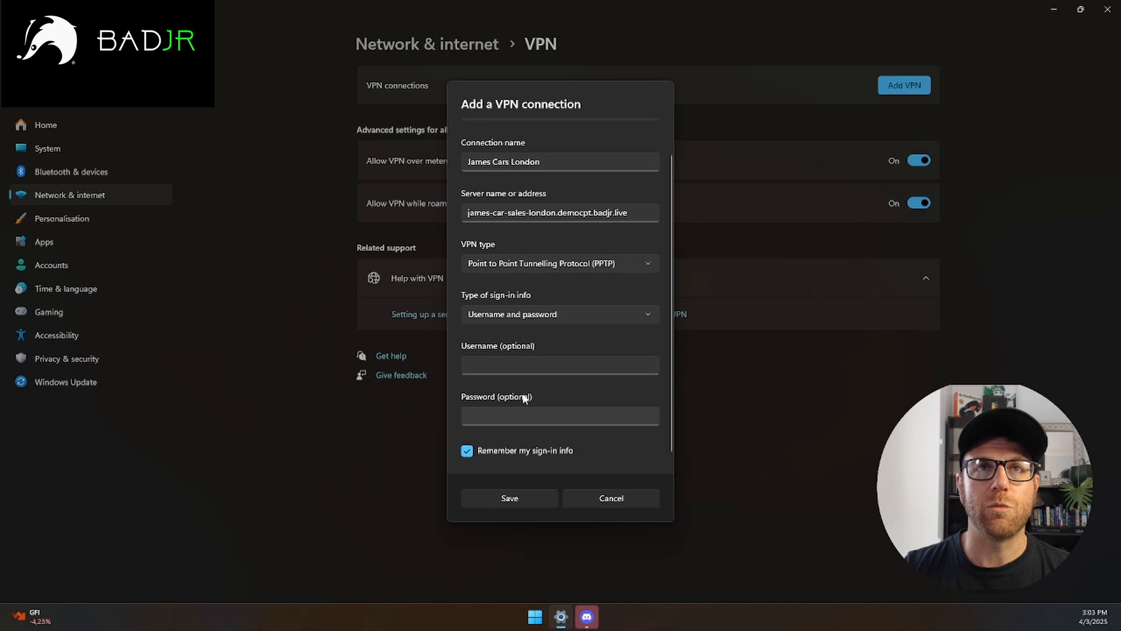
Step: Set the VPN type to L2TP/IPsec with pre-shared key and paste in the pre-shared key
left_click(561, 263)
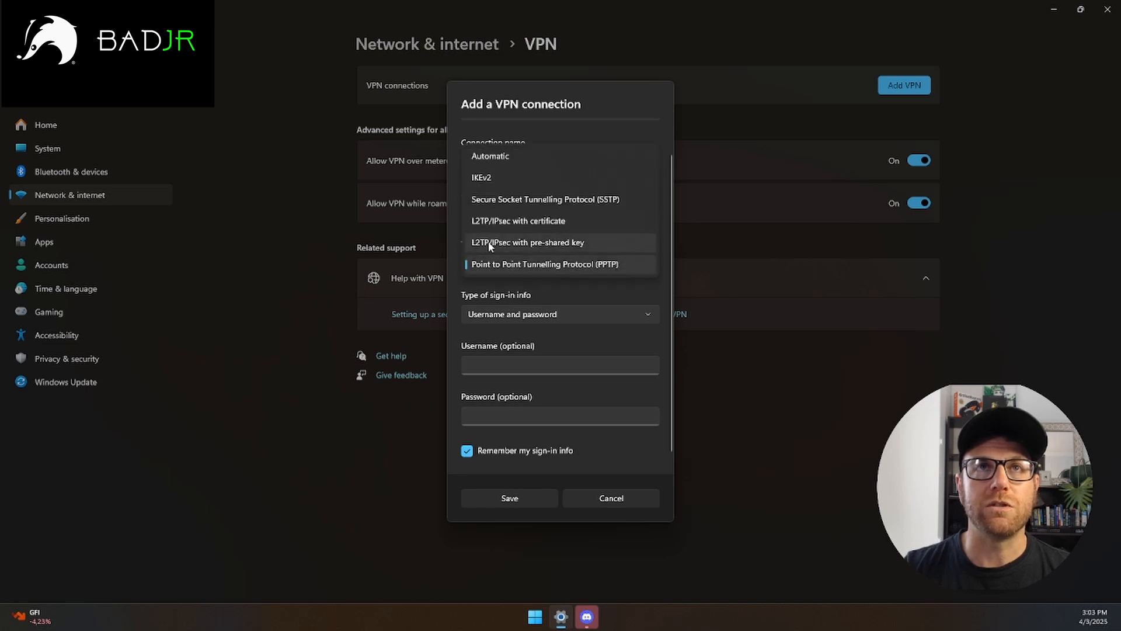
left_click(530, 243)
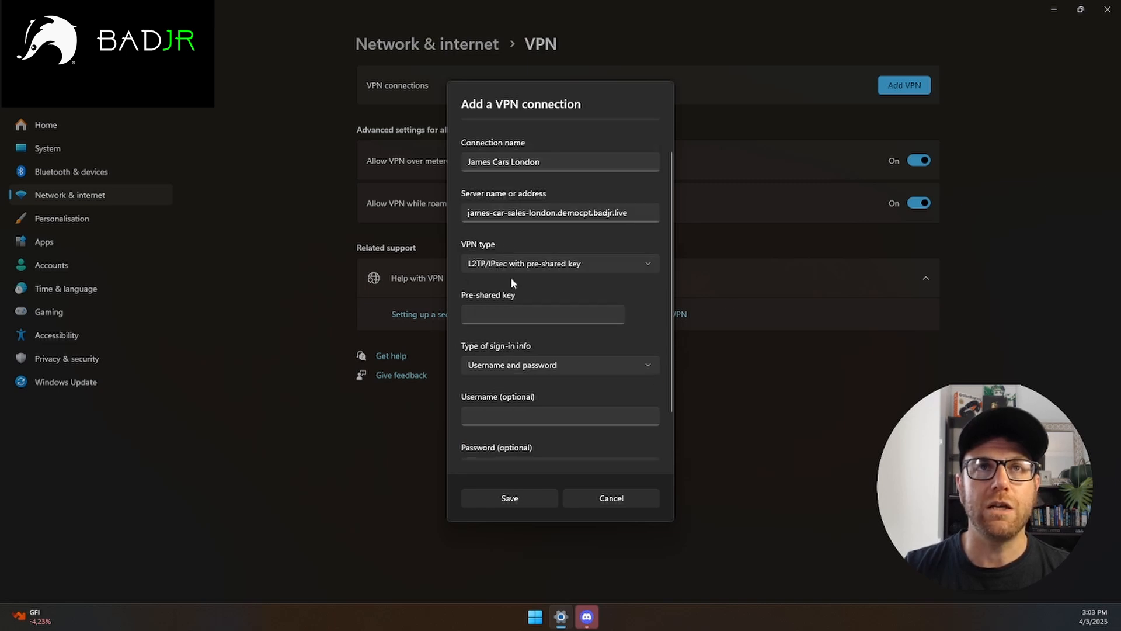
left_click(496, 309)
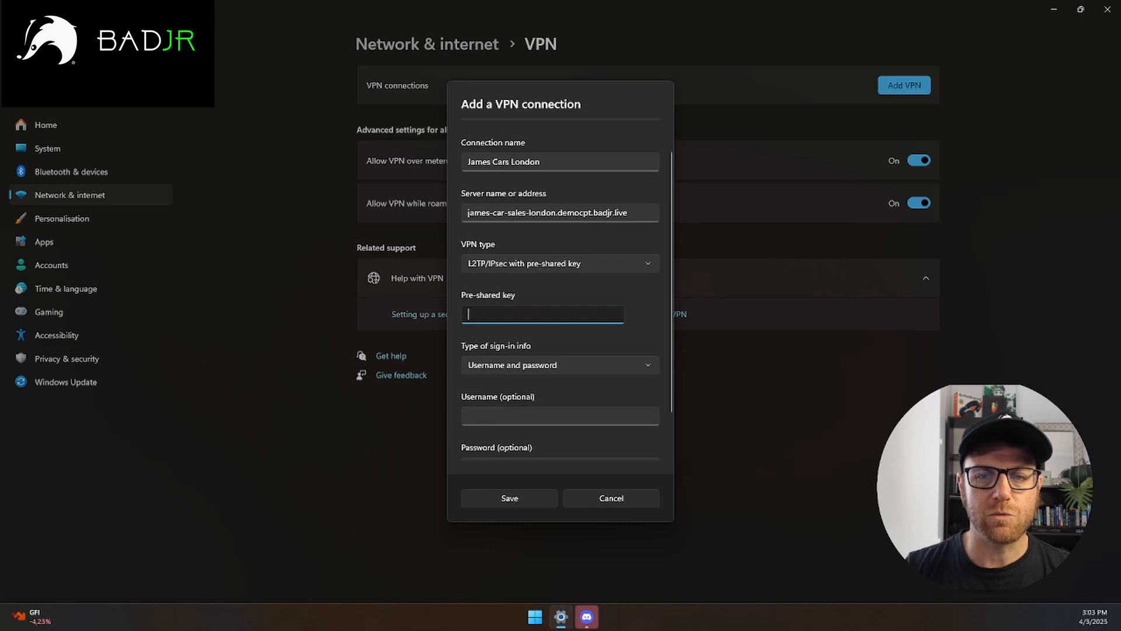
key("alt+Tab")
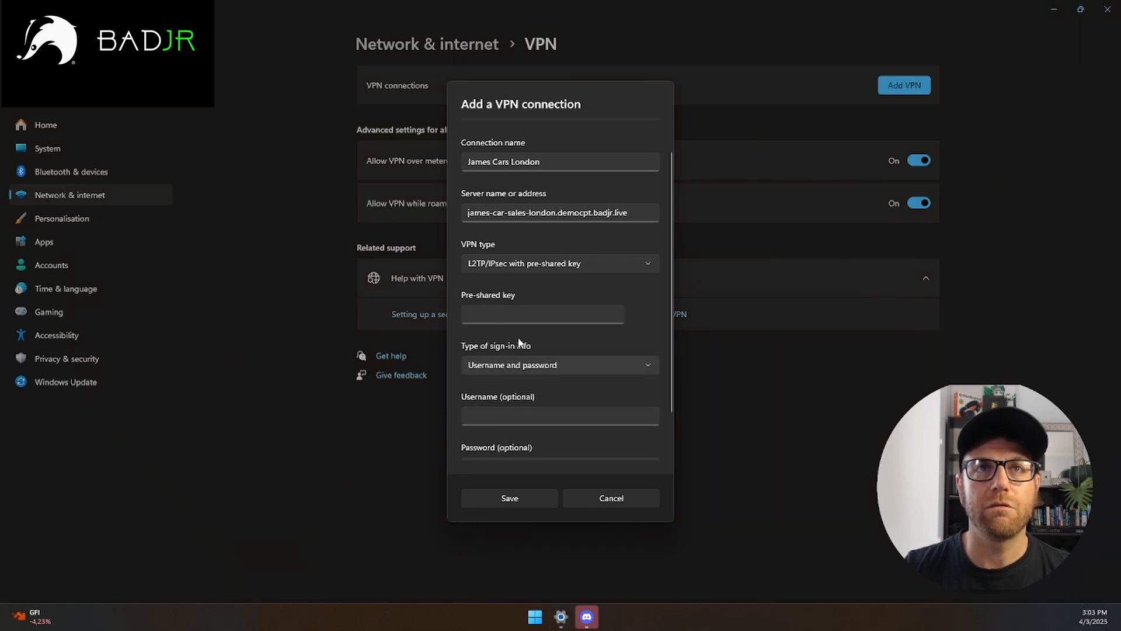
left_click(482, 315)
key("ctrl+v")
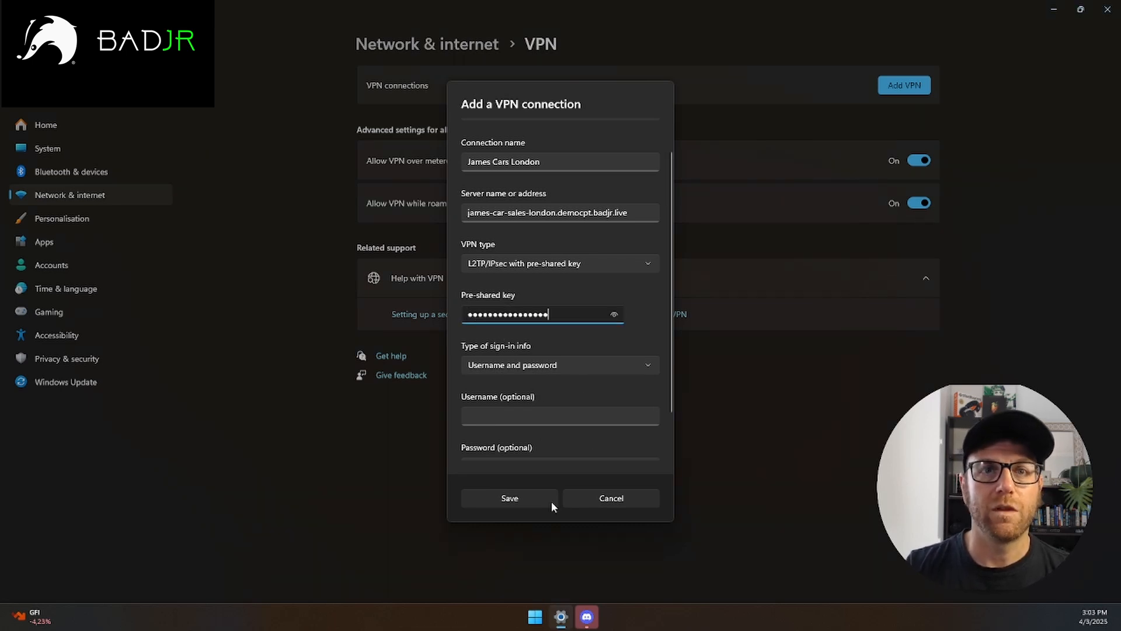
key("alt+Tab")
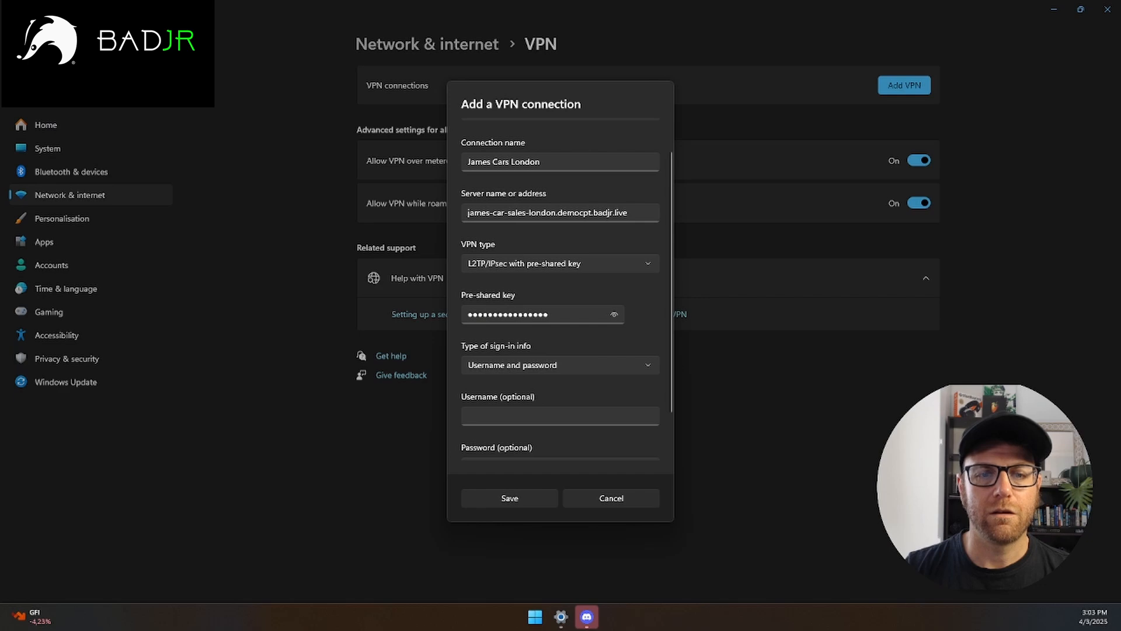
left_click(508, 415)
type("badjrguy")
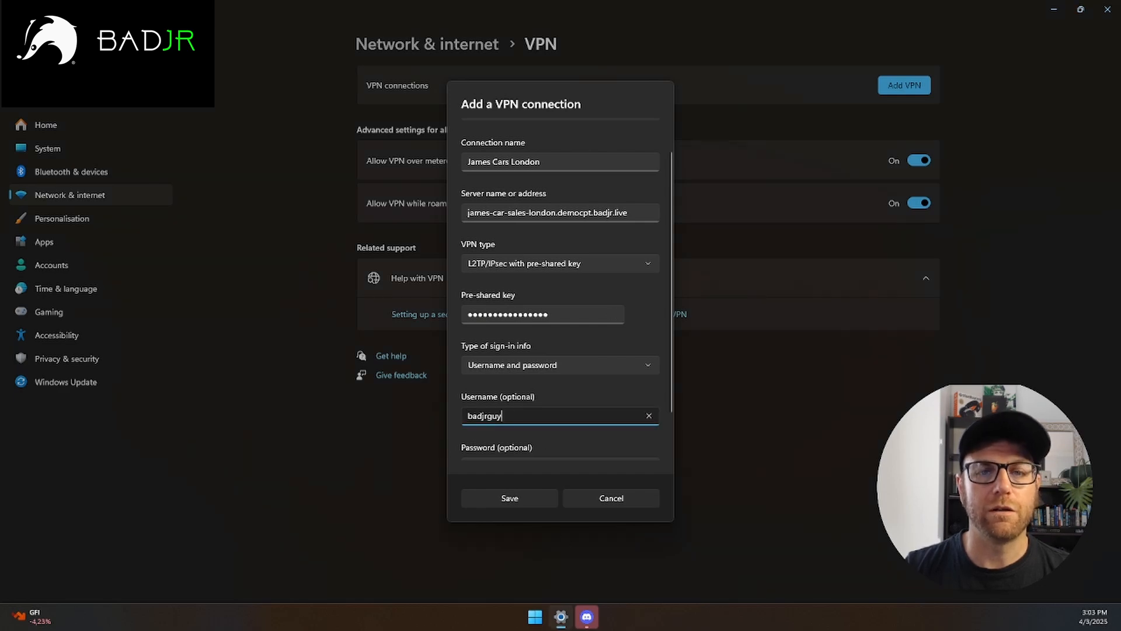
key("alt+Tab")
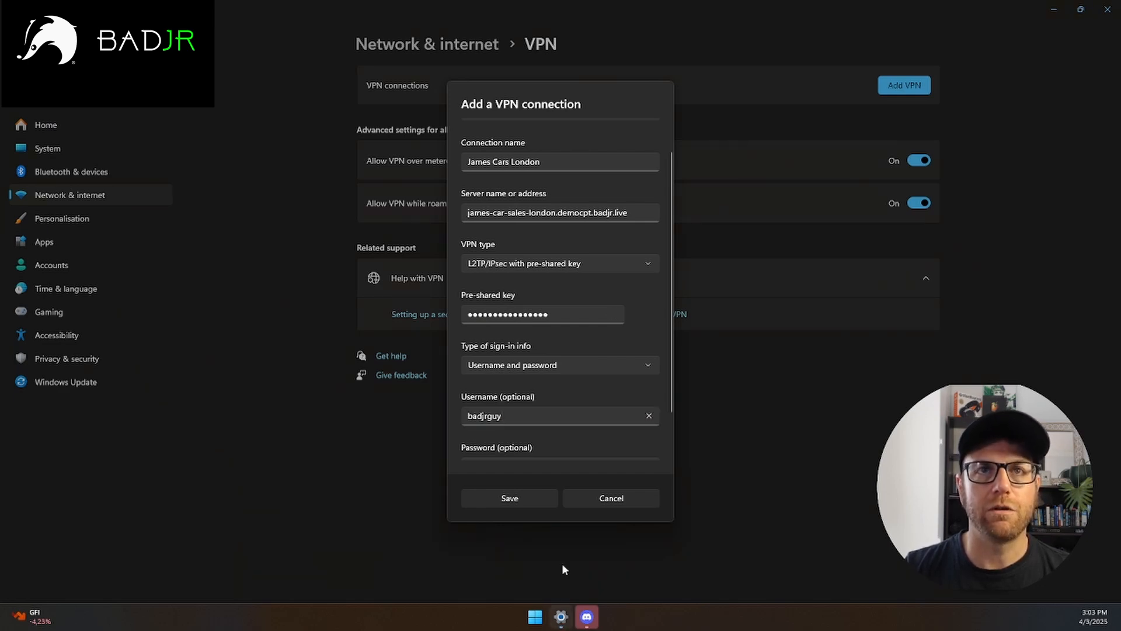
scroll(526, 373, "down", 2)
left_click(491, 417)
key("ctrl+v")
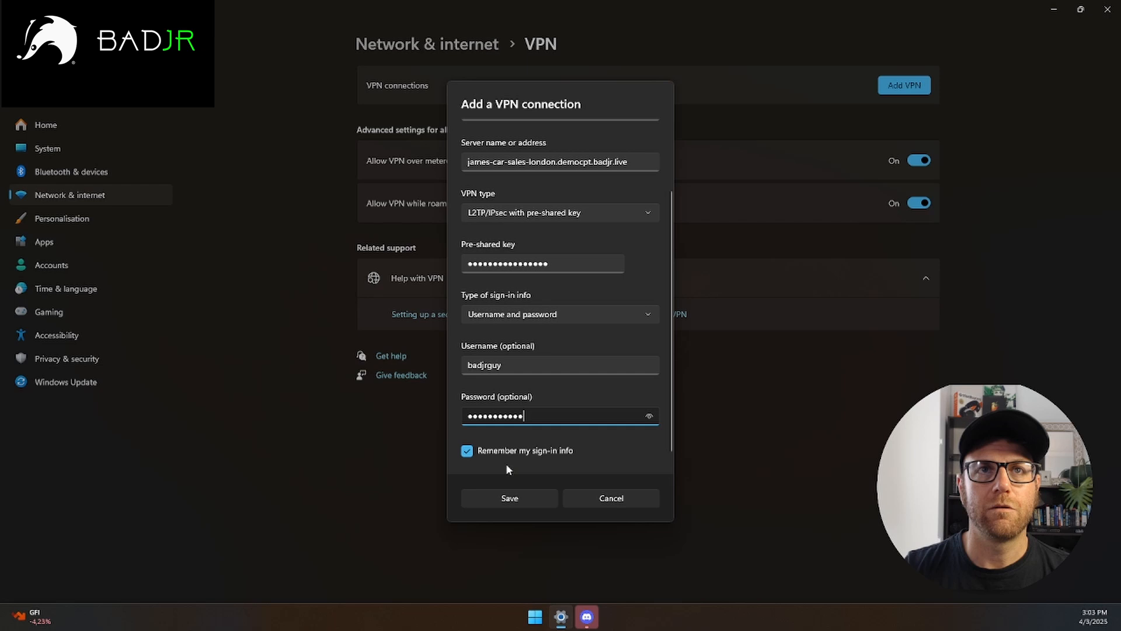
Step: Save the new VPN profile and connect to James Cars London
left_click(517, 504)
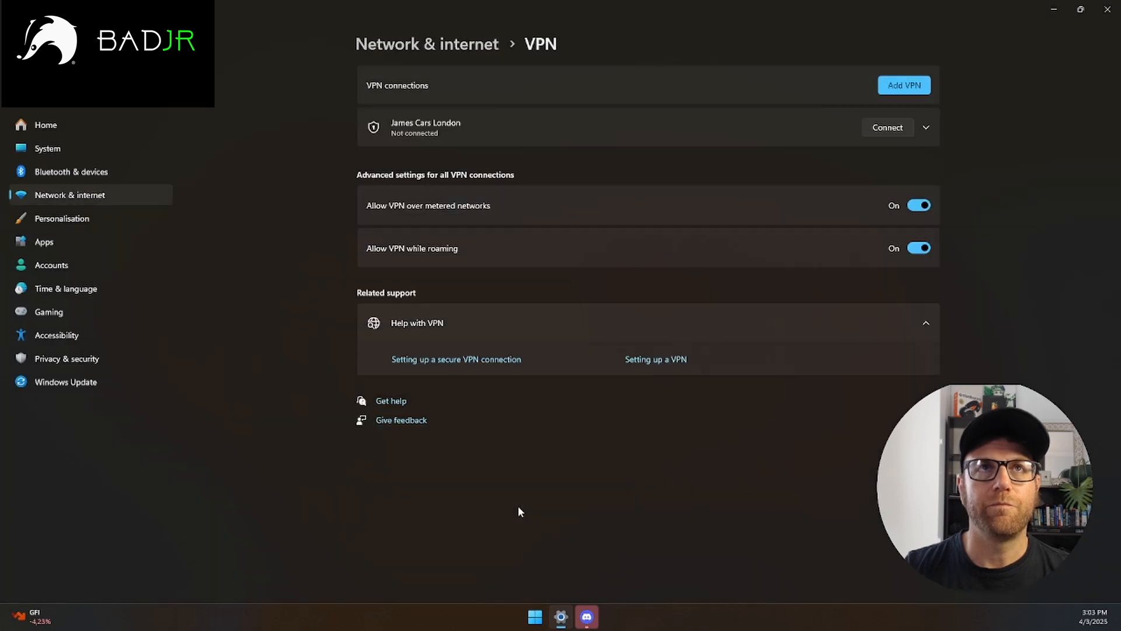
left_click(882, 127)
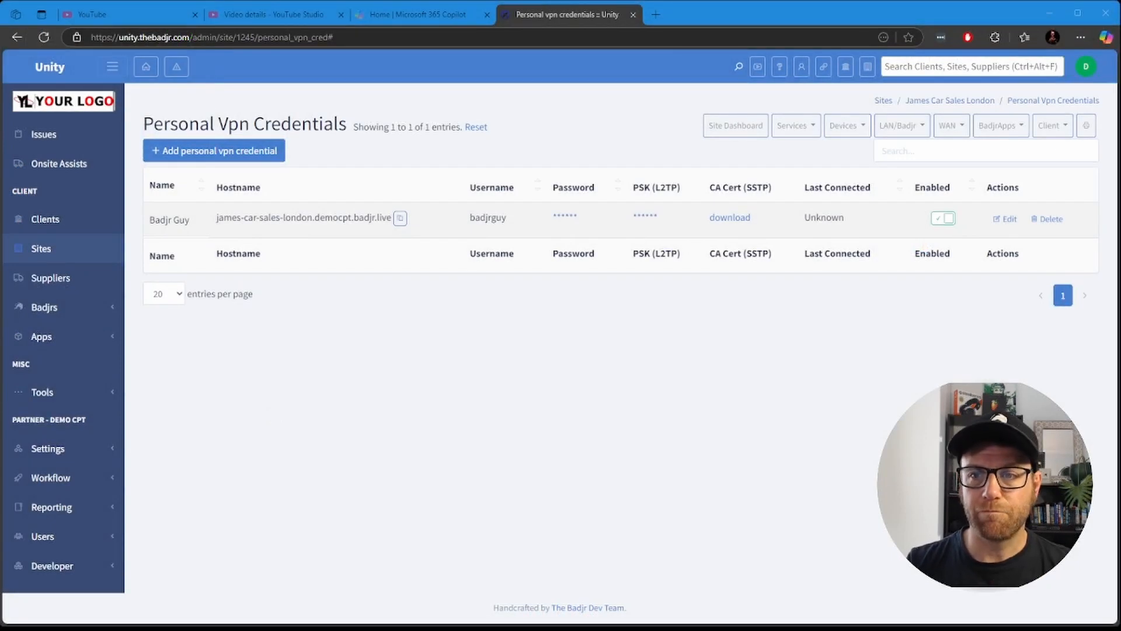
left_click(846, 125)
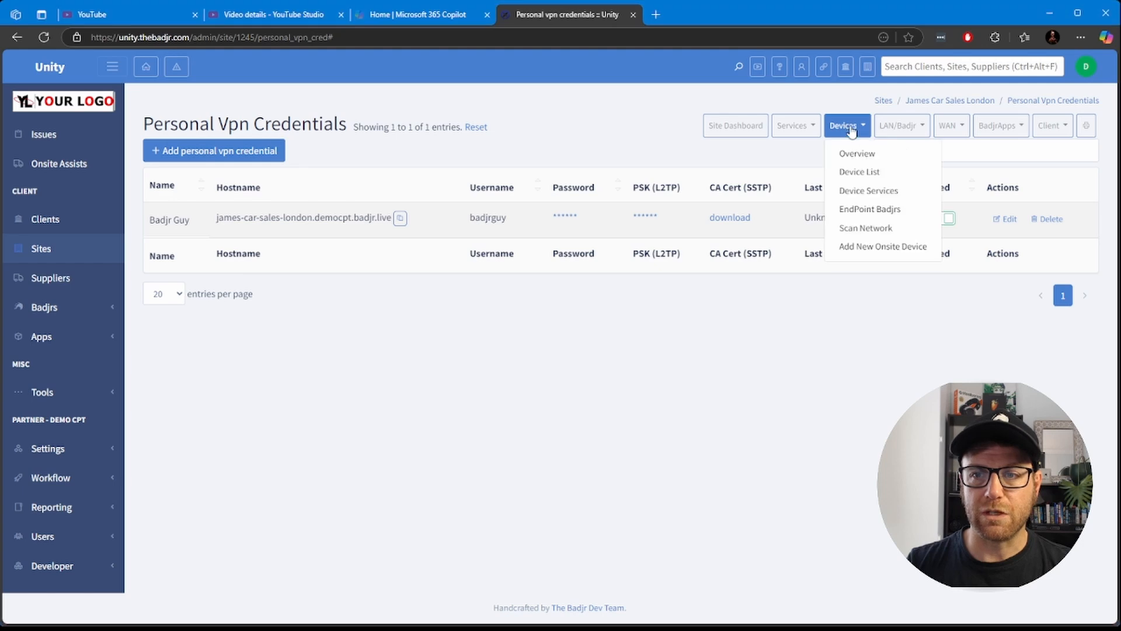
left_click(850, 155)
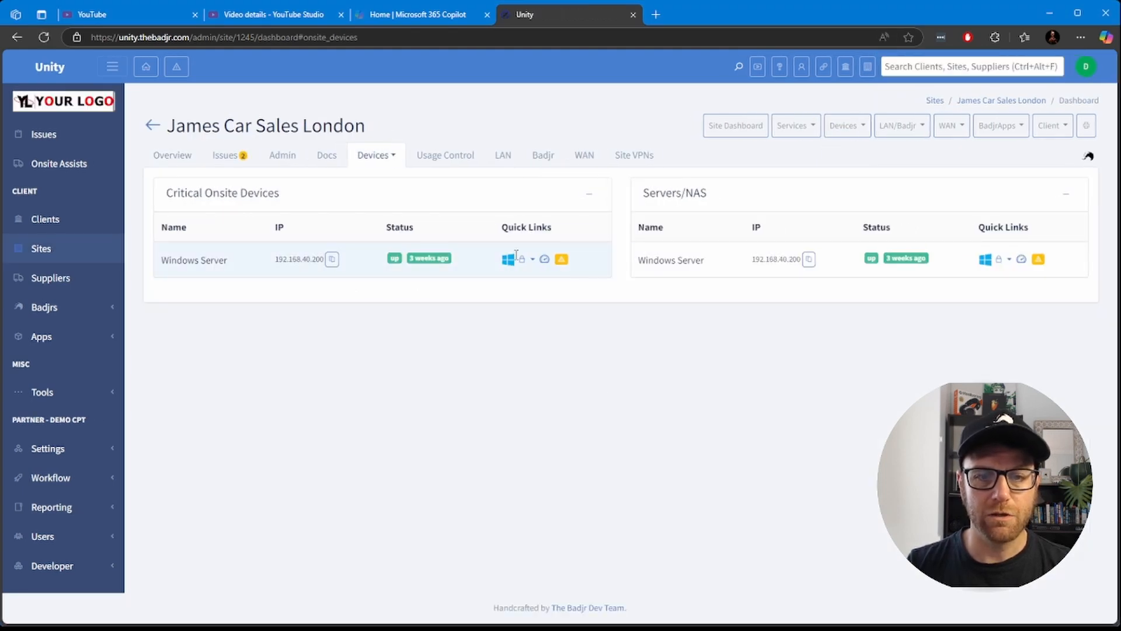
left_click(545, 259)
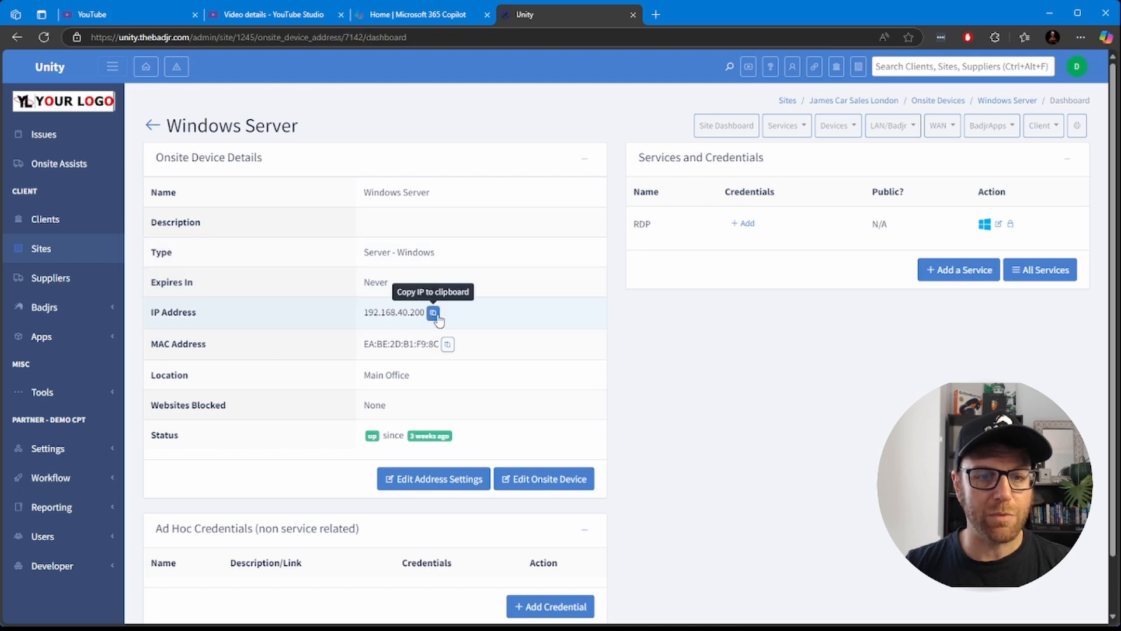
Step: Switch to Remote Desktop Connection, start a connection to 192.168.40.200 with the full options shown, and move the credentials prompt clear of the connection window
left_click(251, 629)
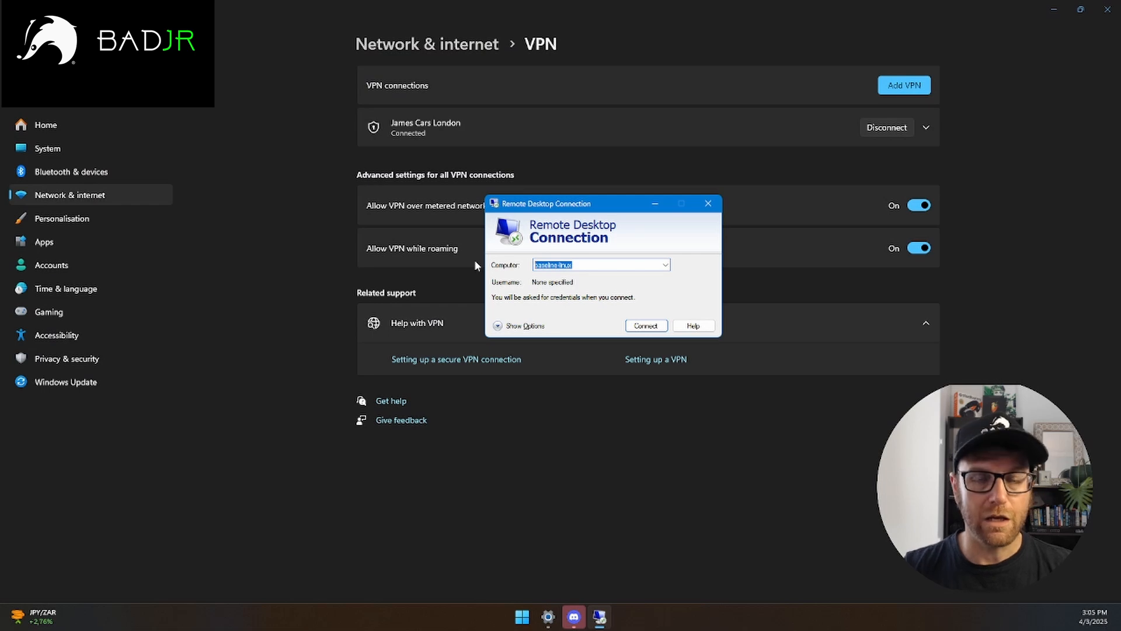
key("ctrl+v")
left_click(526, 325)
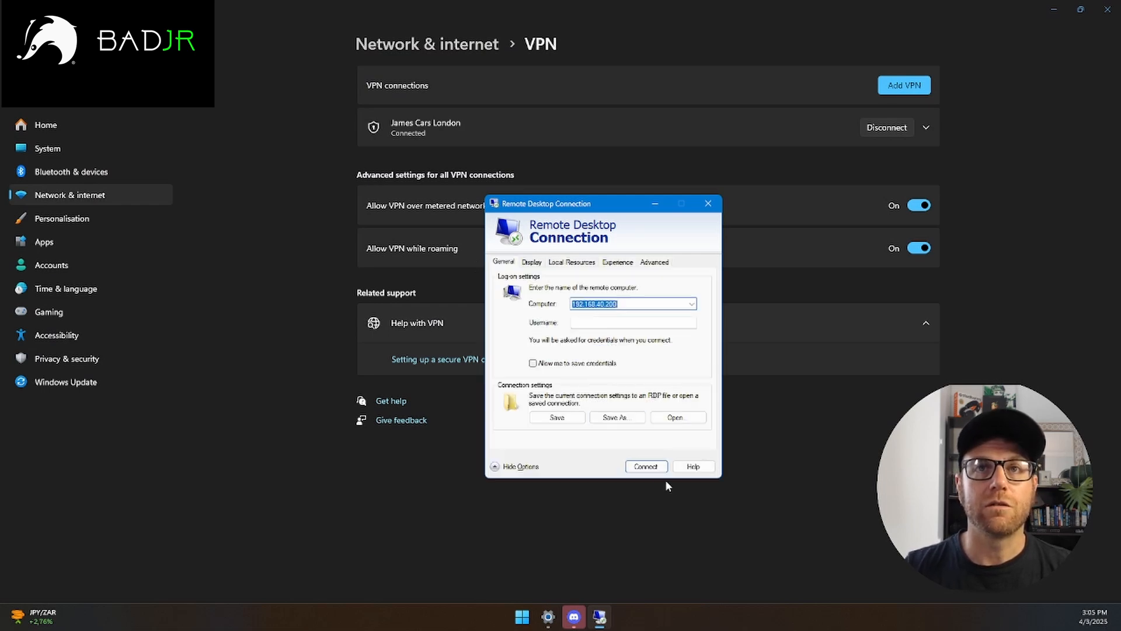
left_click(646, 467)
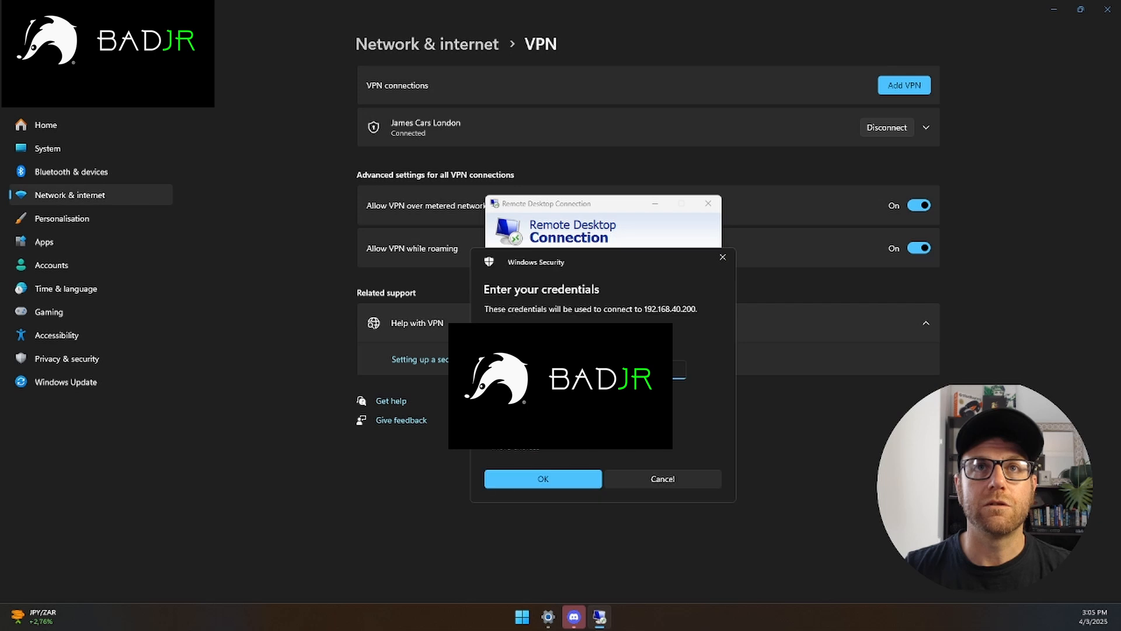
left_click_drag(581, 265, 488, 158)
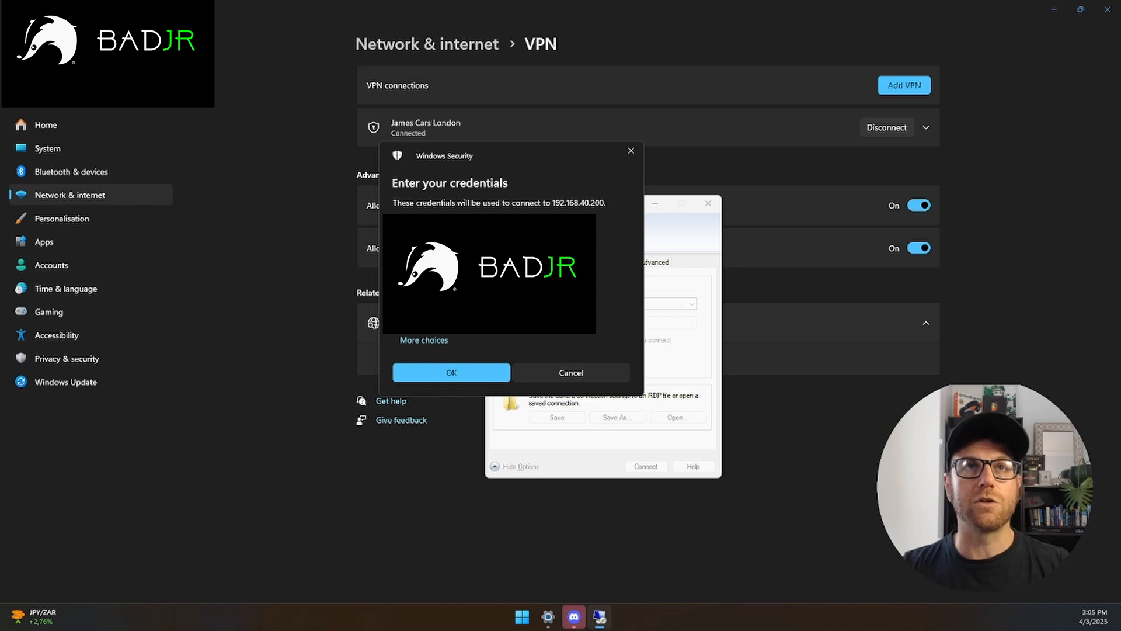
left_click_drag(522, 149, 357, 245)
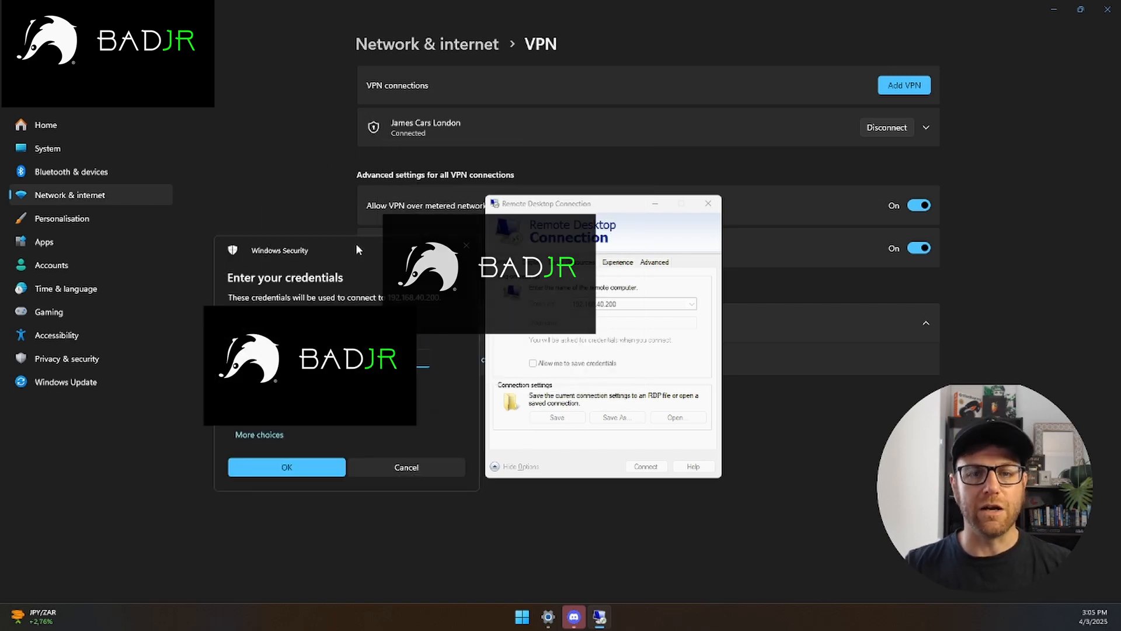